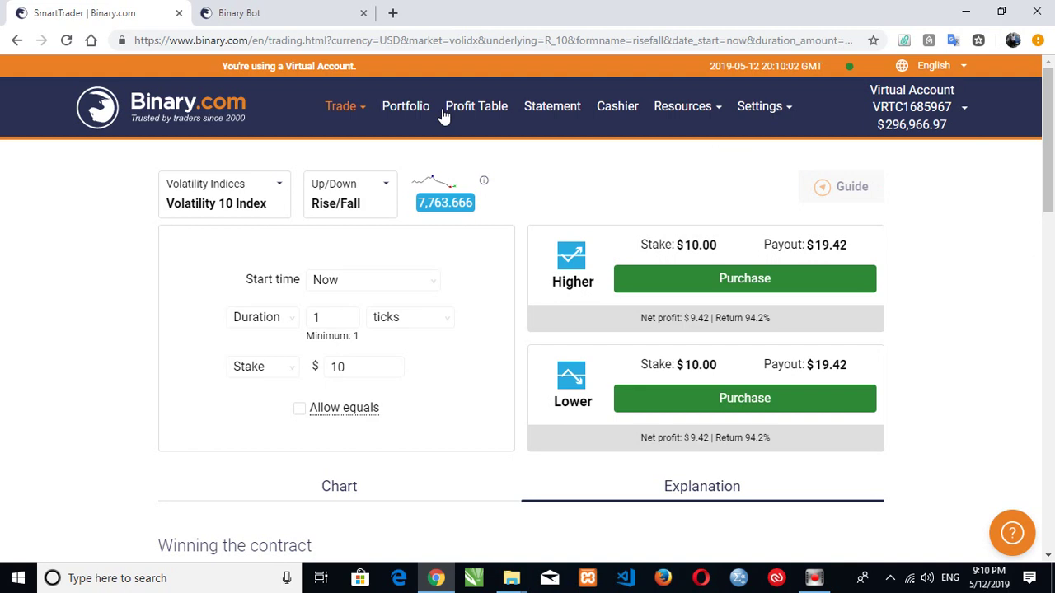
Open Binary Bot from SmartTrader's platform list and scroll to the Begin Building a Bot Now button.
click(343, 109)
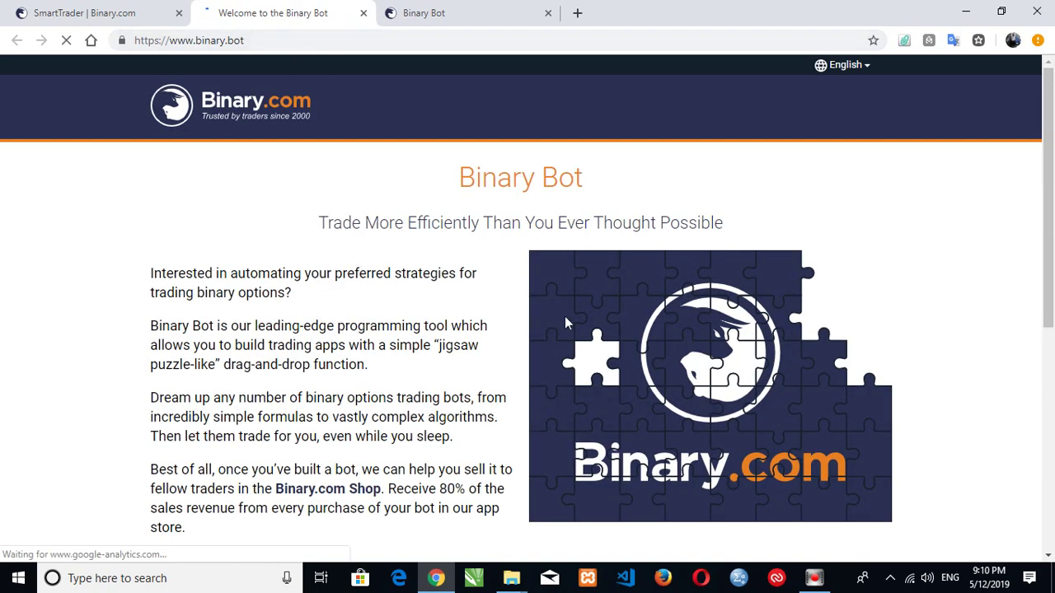
scroll(677, 235, down, 2)
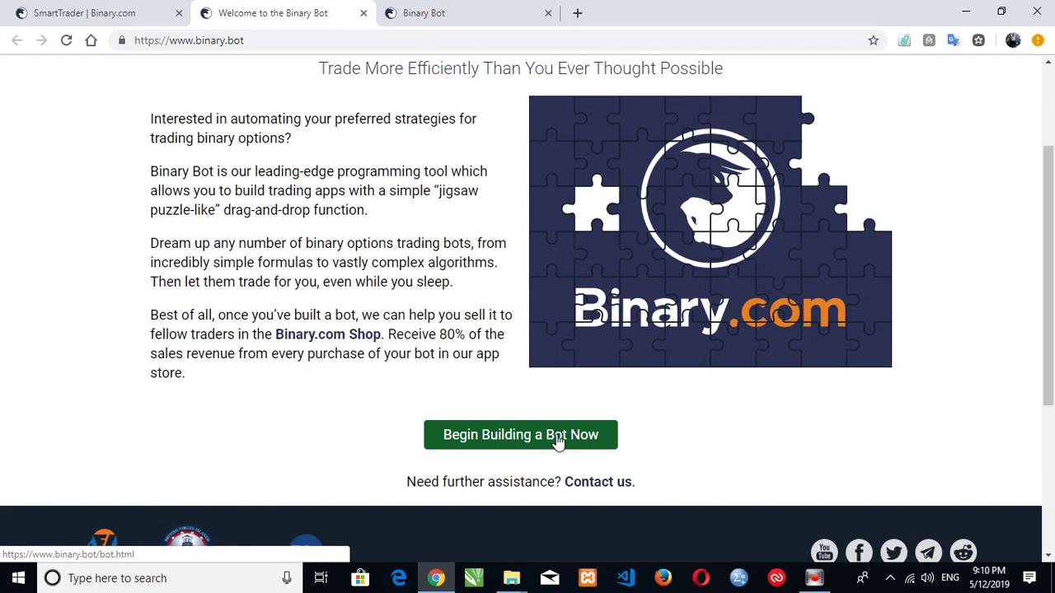
Launch the bot builder, keep the logged-in virtual-account tab, and close the logged-out duplicate tab.
click(557, 443)
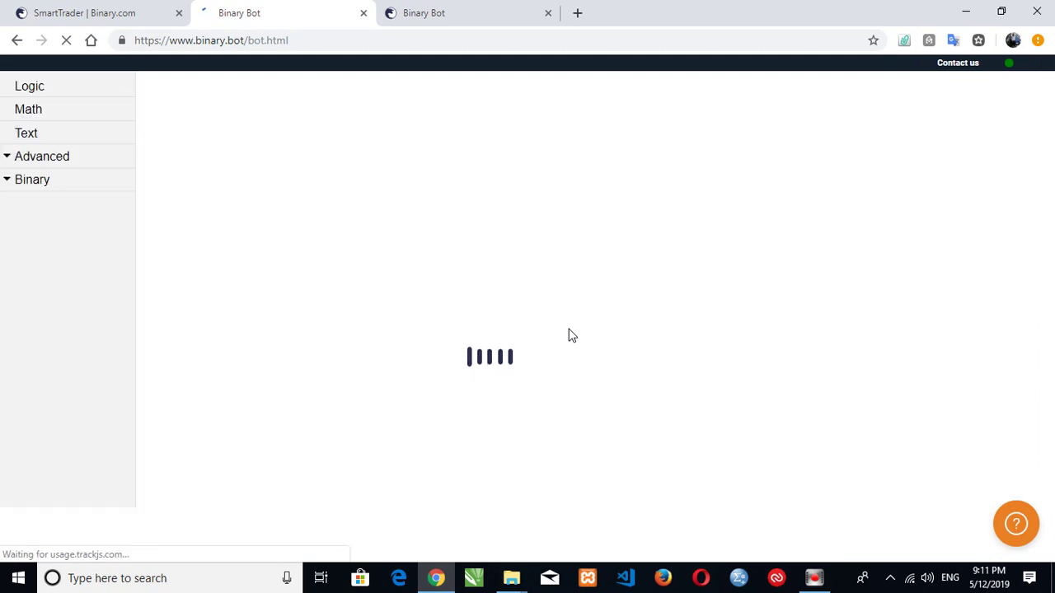
scroll(729, 289, down, 1)
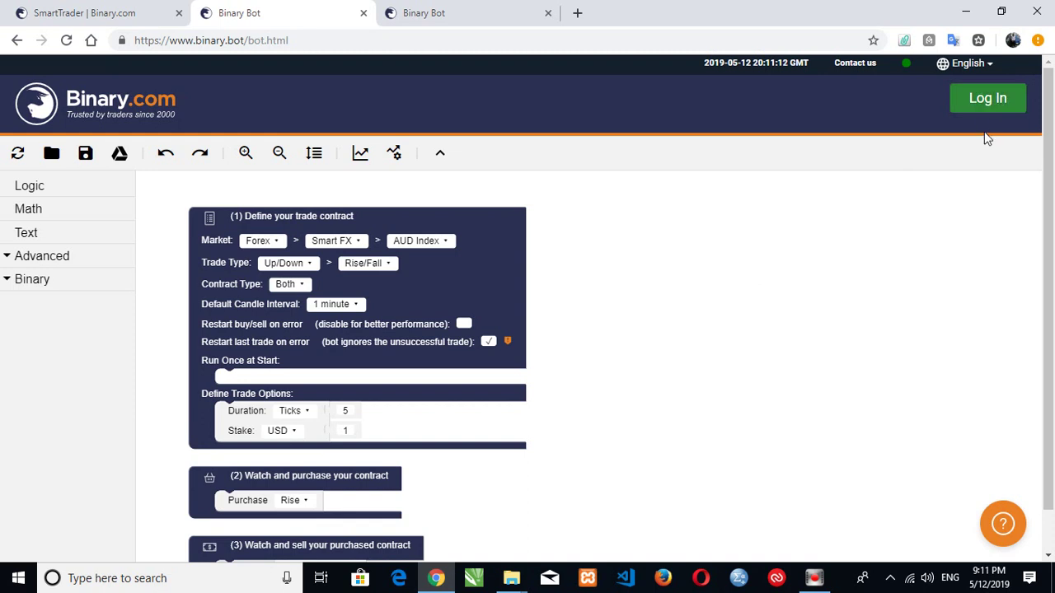
click(462, 11)
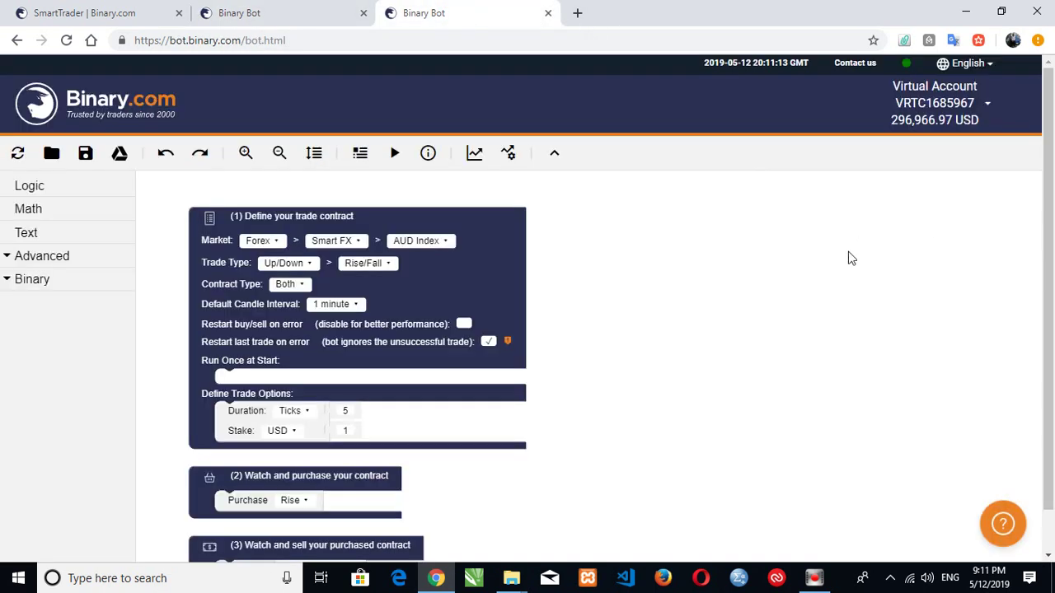
click(330, 10)
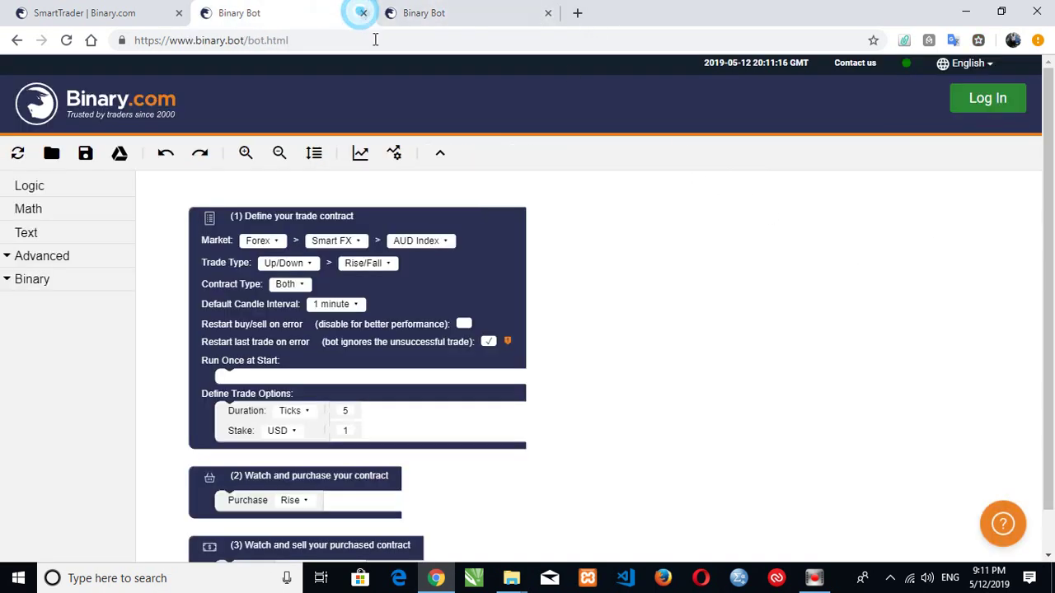
click(364, 12)
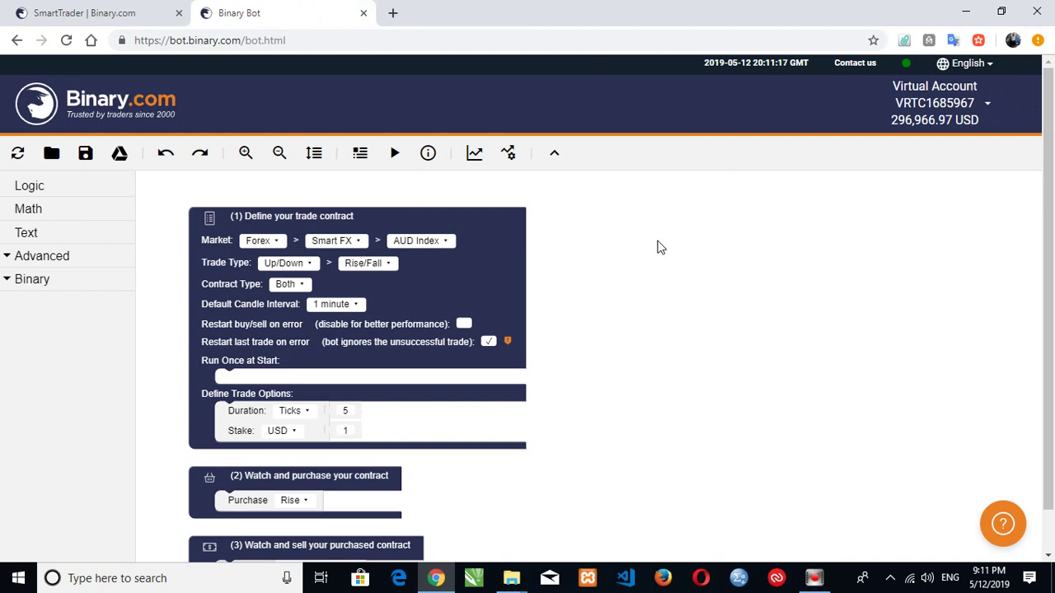
scroll(659, 247, down, 1)
scroll(660, 247, up, 1)
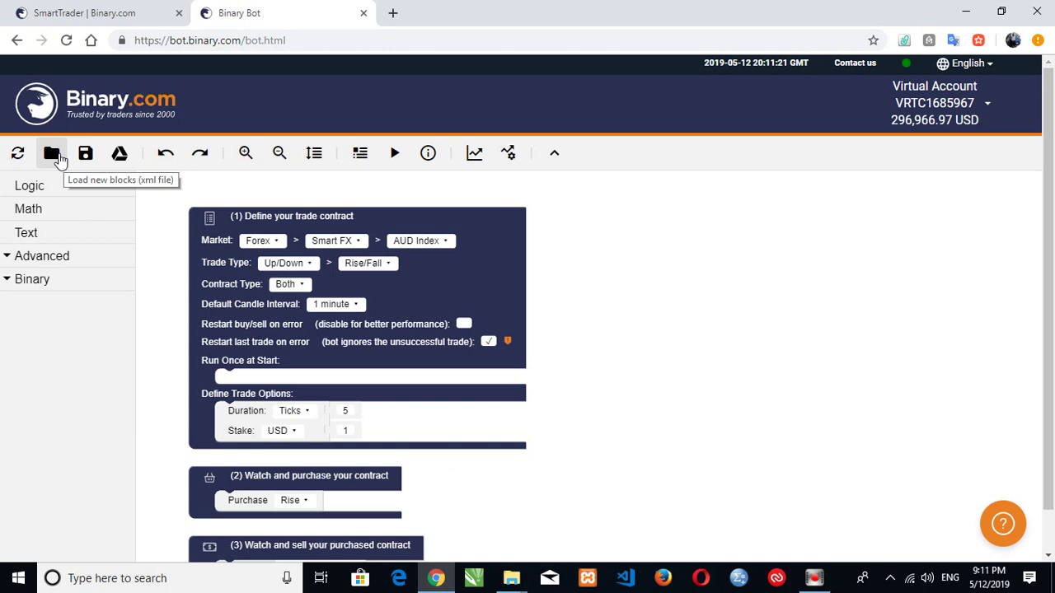
Load the 'digit differ' XML file, a Volatility 100 Index Digits Differs bot.
click(53, 154)
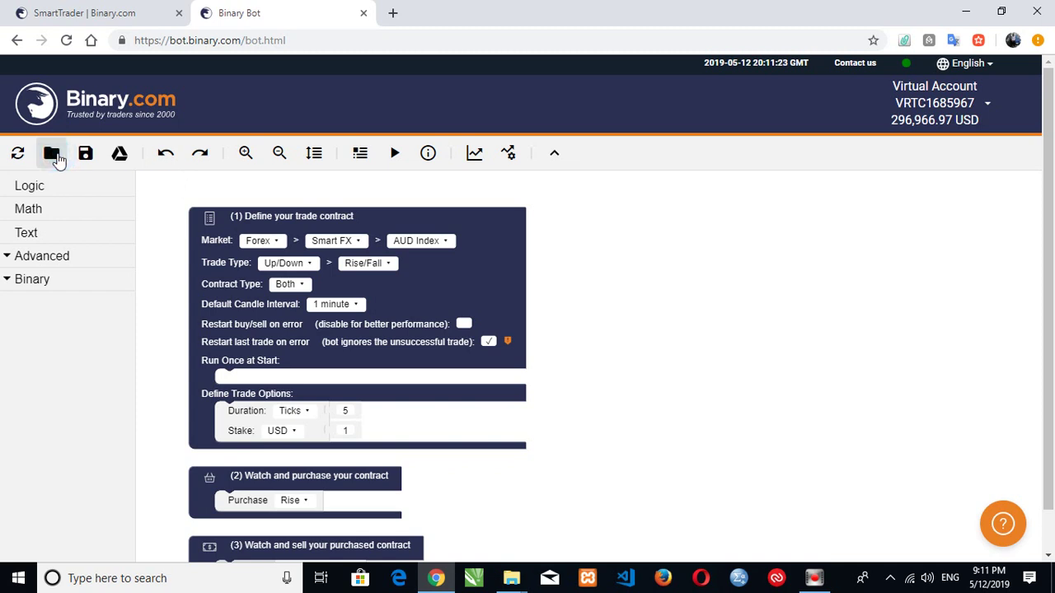
click(511, 330)
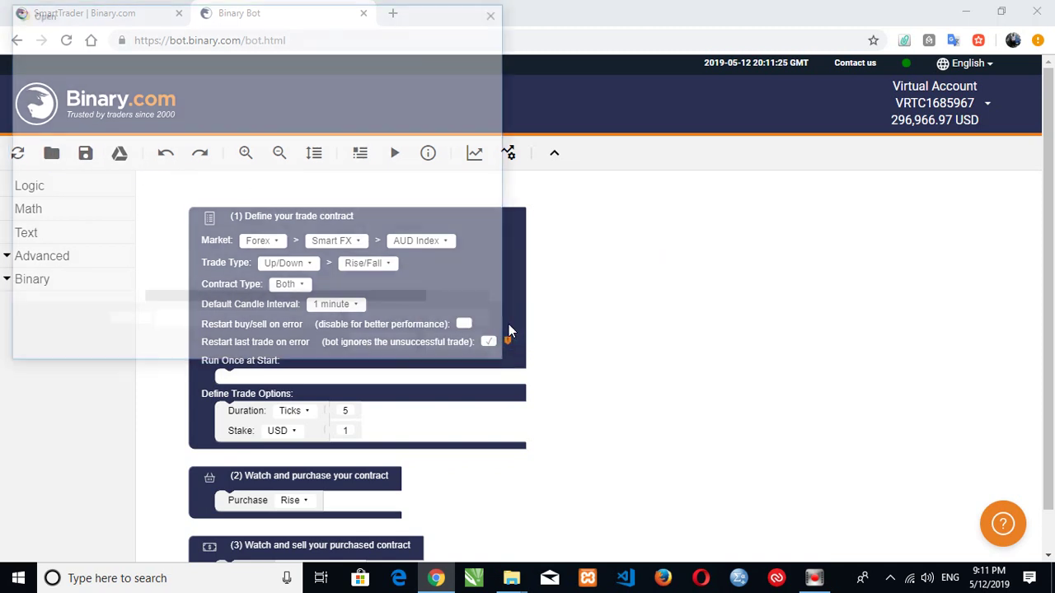
click(185, 128)
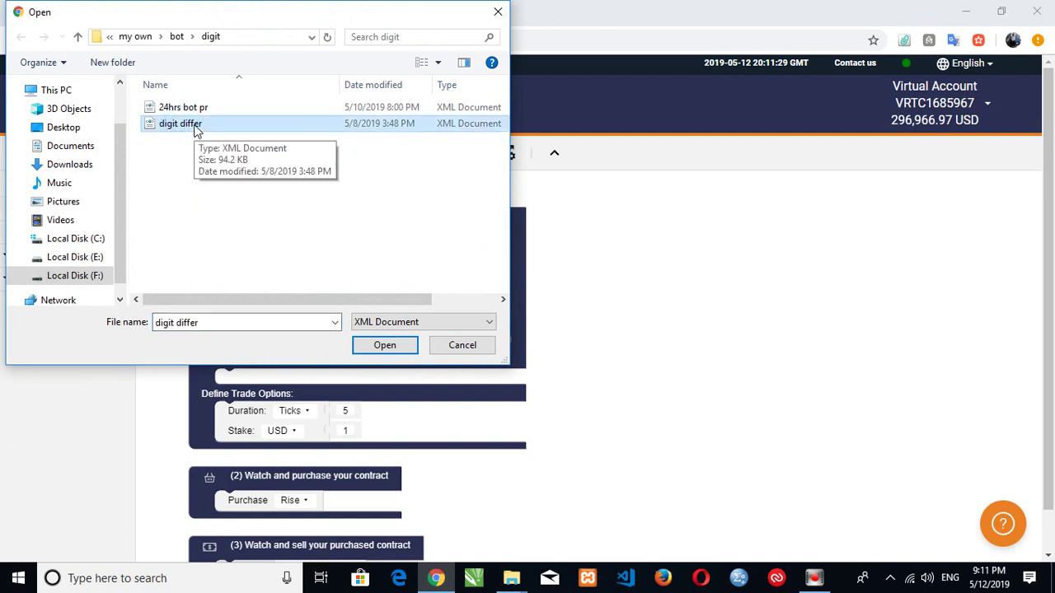
double_click(196, 125)
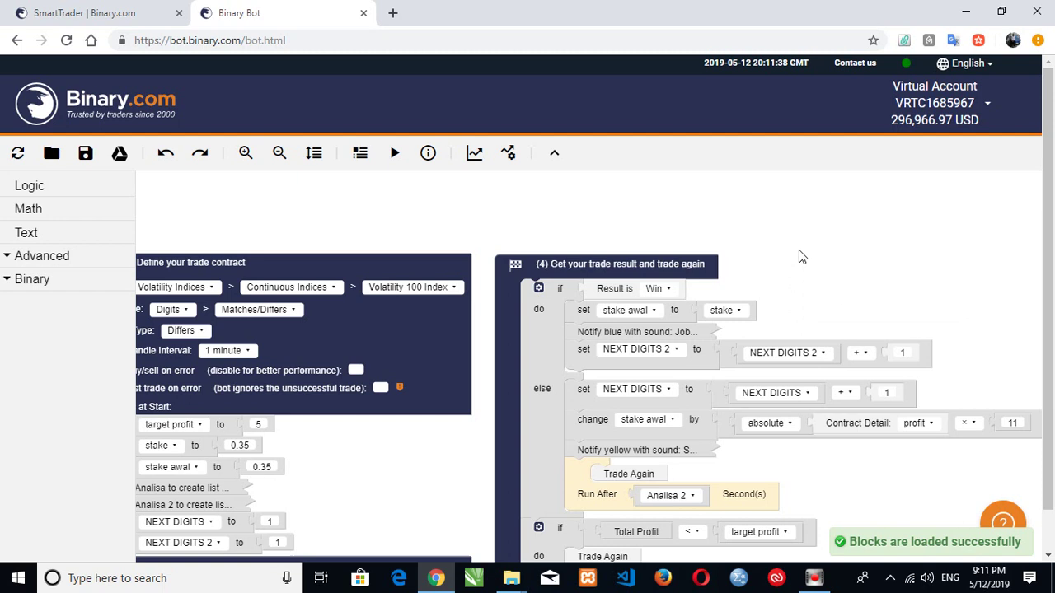
scroll(788, 260, down, 1)
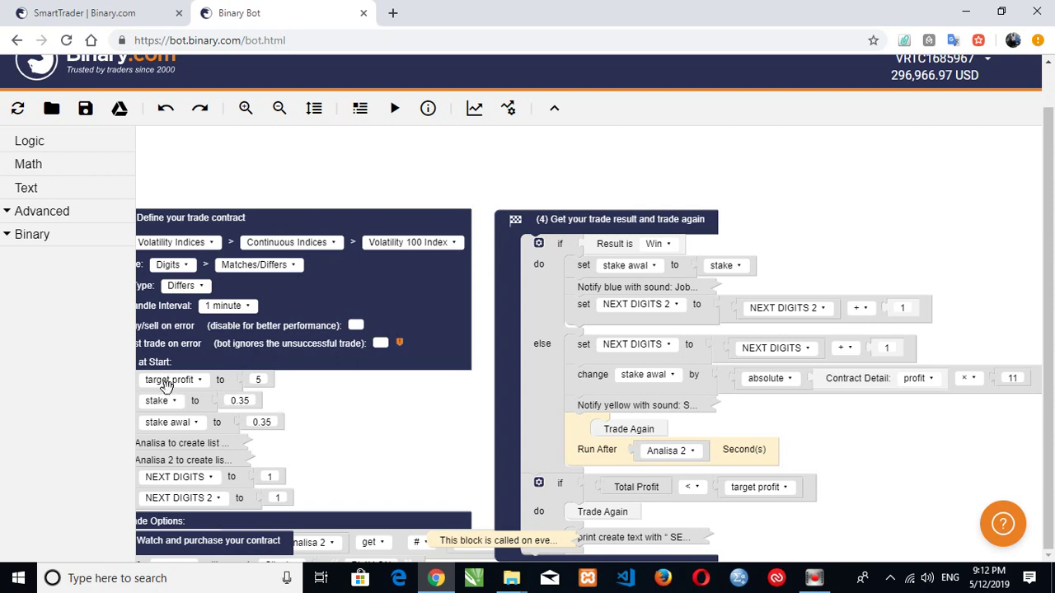
click(261, 380)
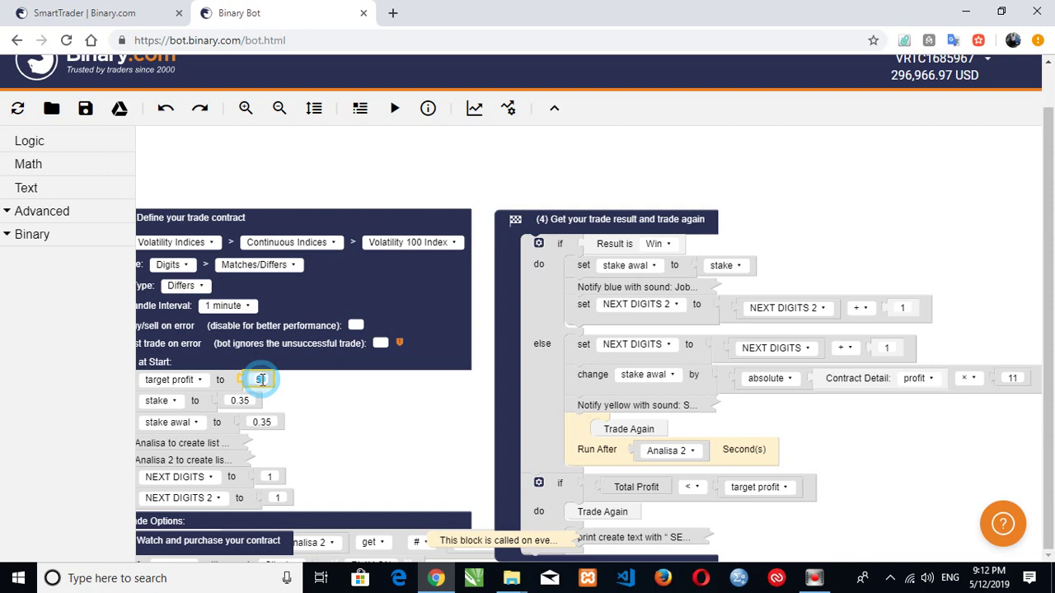
click(328, 411)
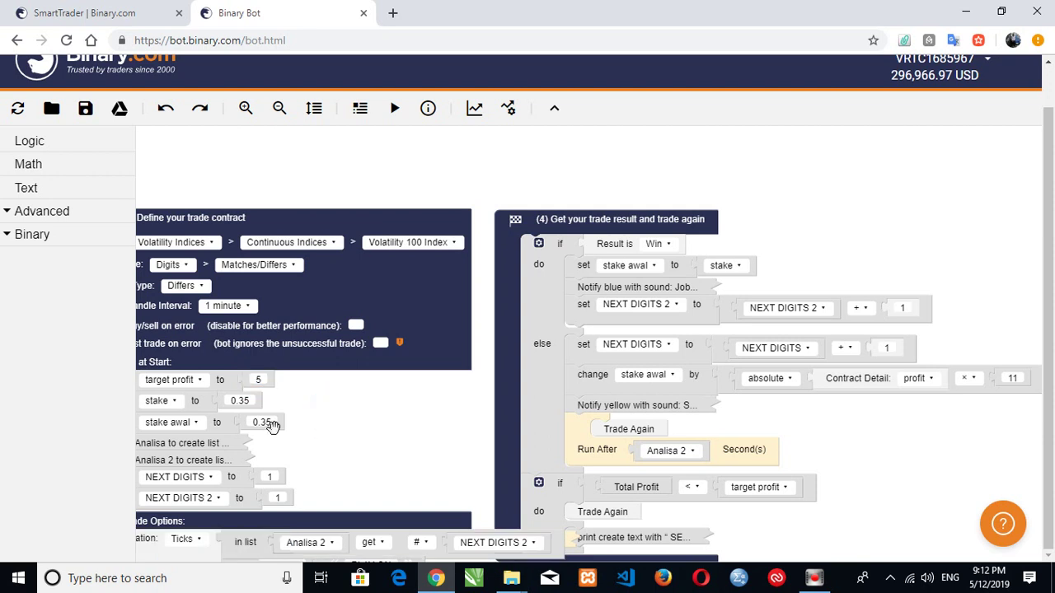
Run the bot for three 0.35 Digit Differs trades, then stop it at -0.31 total.
click(395, 108)
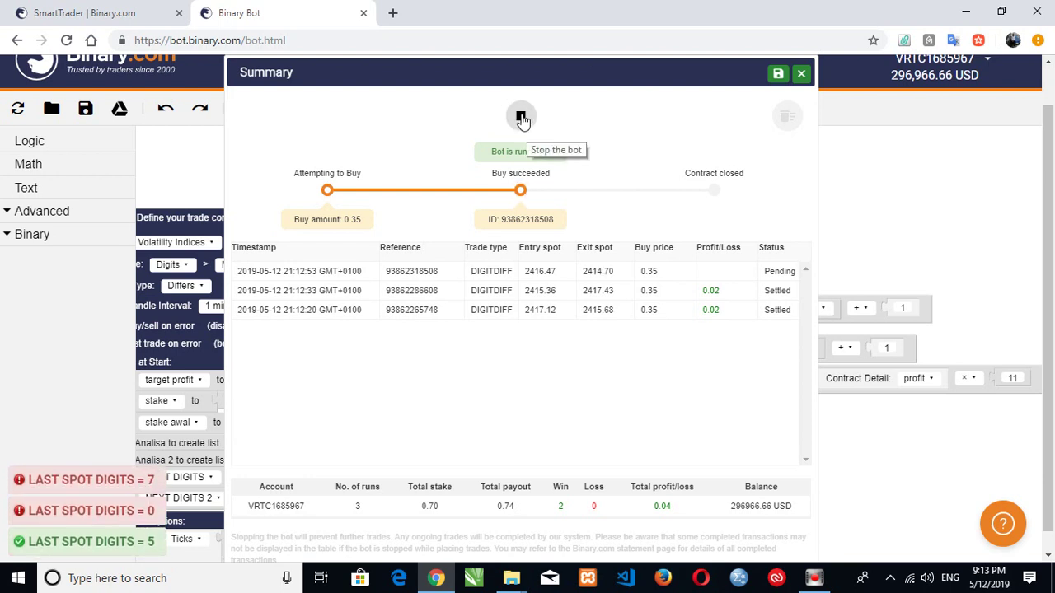
click(522, 119)
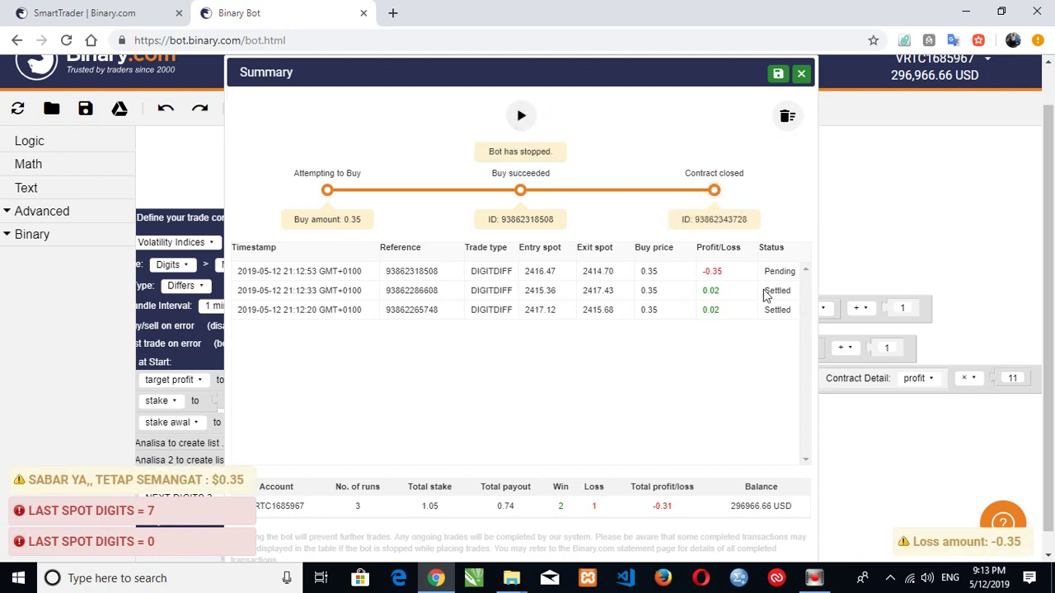
Close the summary and raise stake and stake awal from 0.35 to 10, keeping target profit 5.
click(800, 76)
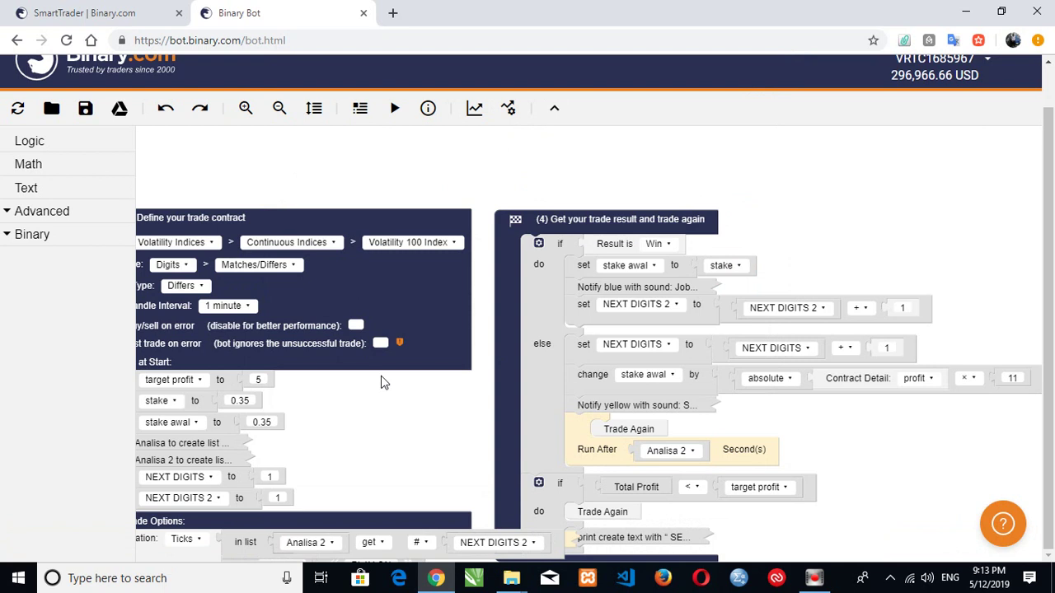
click(251, 400)
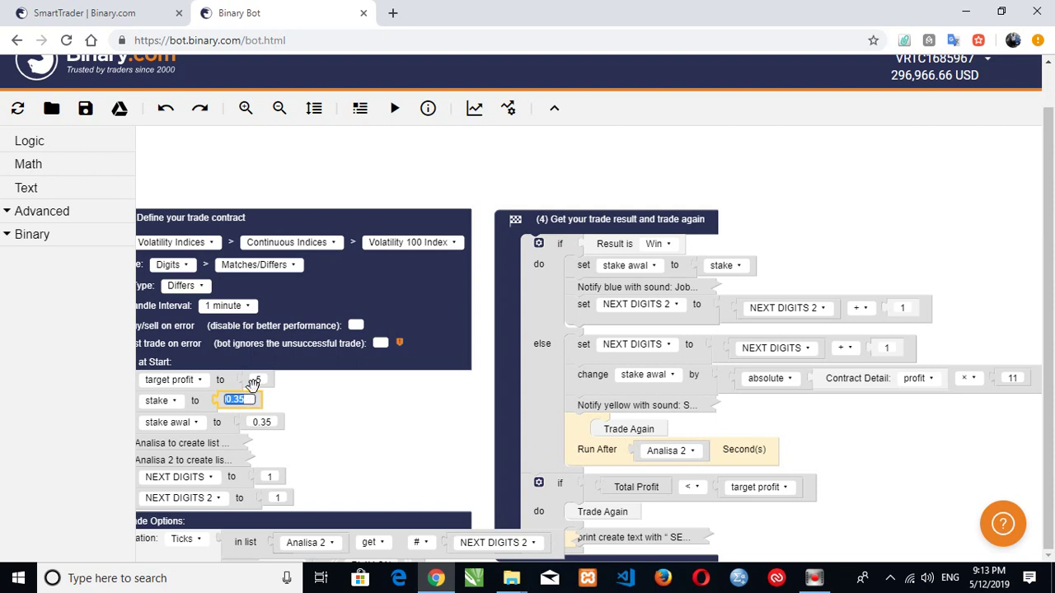
text(10)
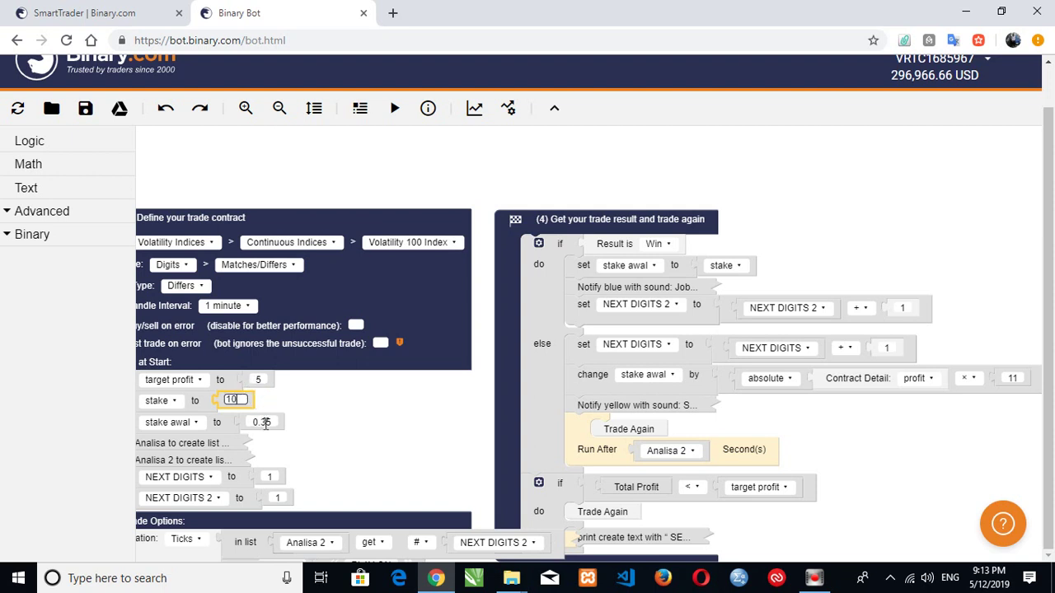
click(262, 421)
text(1)
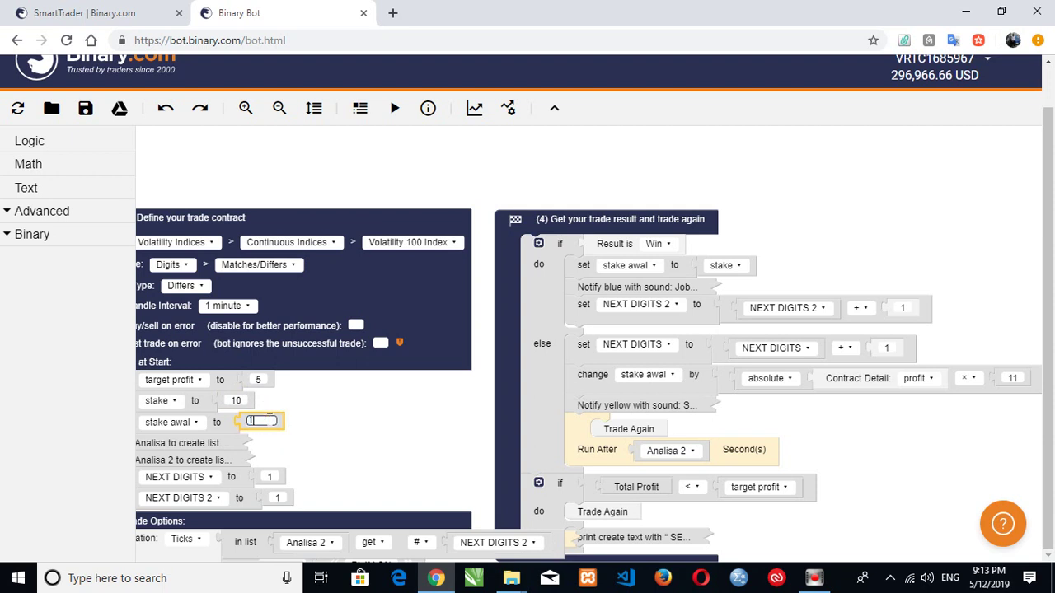
text(0)
click(258, 380)
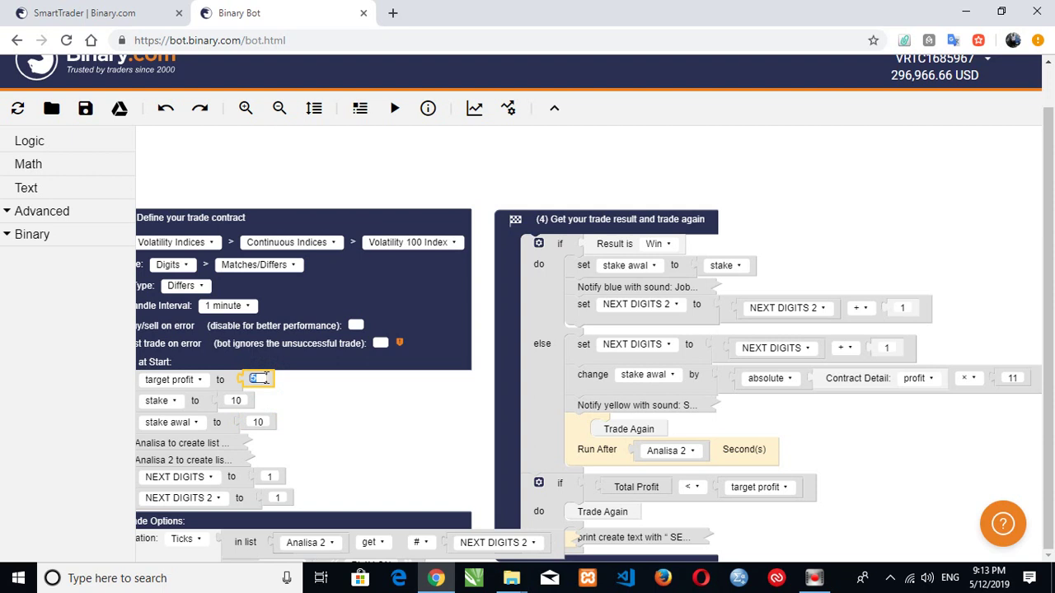
click(359, 429)
Run the 10-stake bot until six trades reach 5.63 profit and the target-profit alert appears.
click(395, 108)
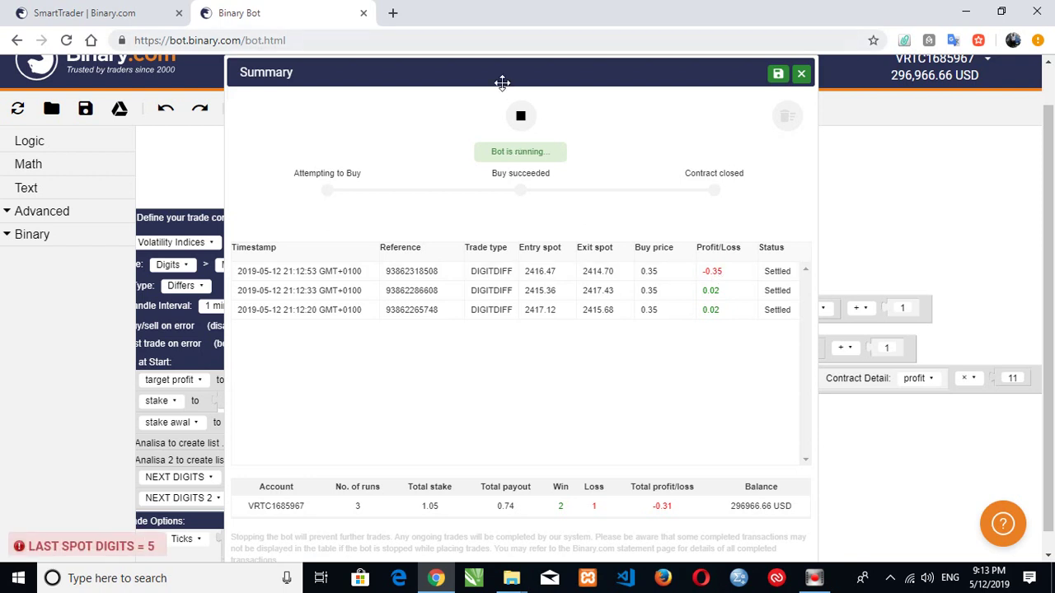
drag(501, 82, 635, 107)
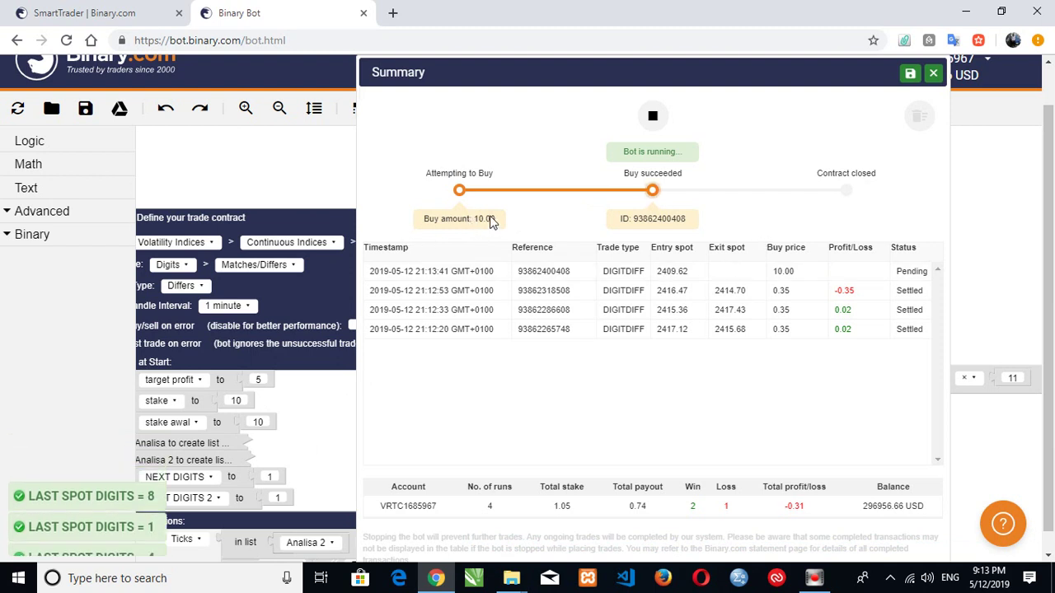
drag(759, 75, 634, 73)
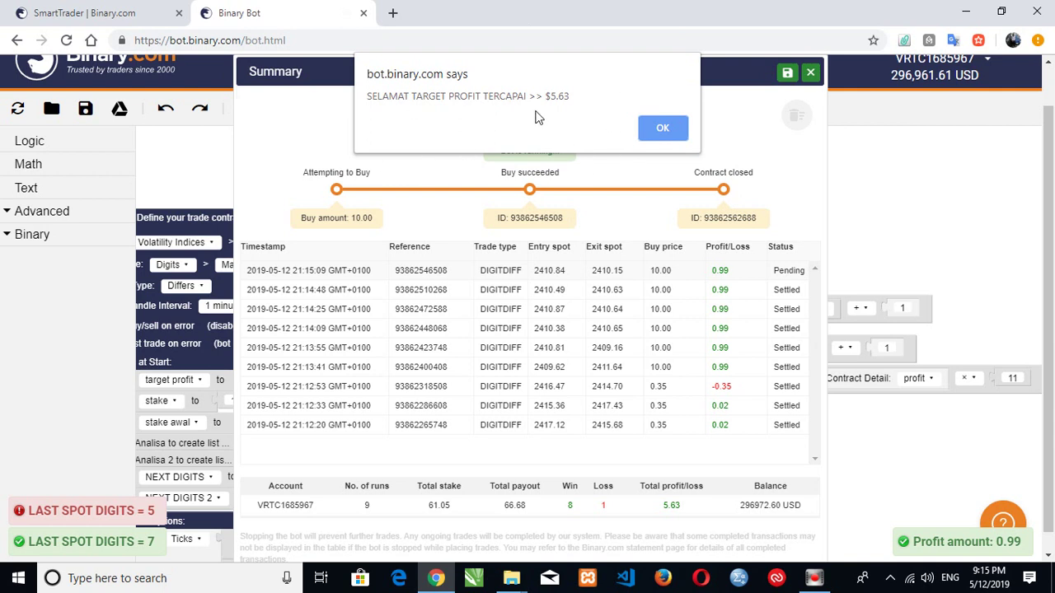
Dismiss the target-profit alert and stop the bot at 5.63 total profit.
click(666, 128)
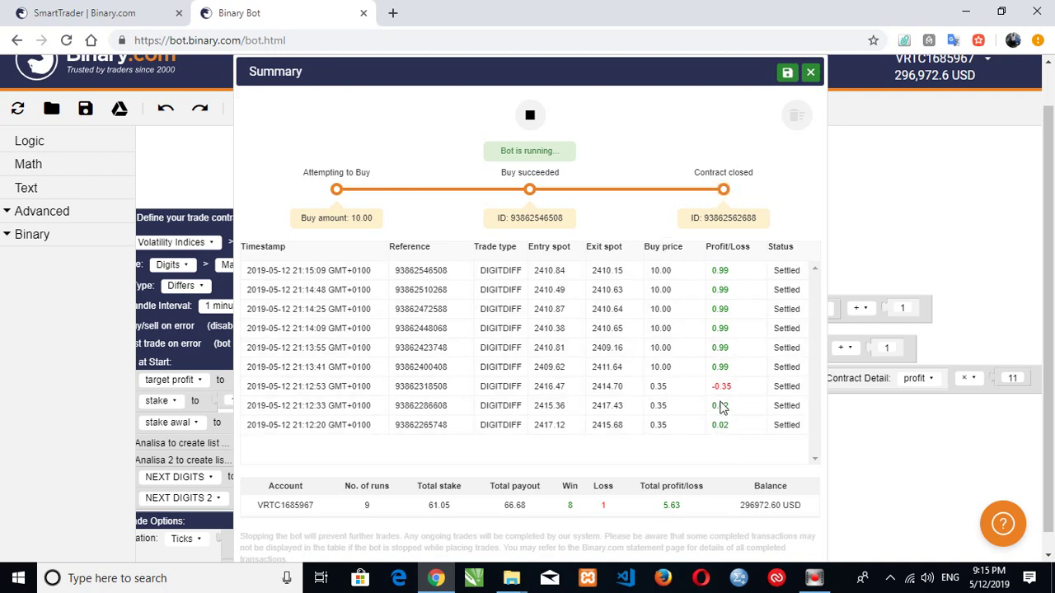
click(530, 117)
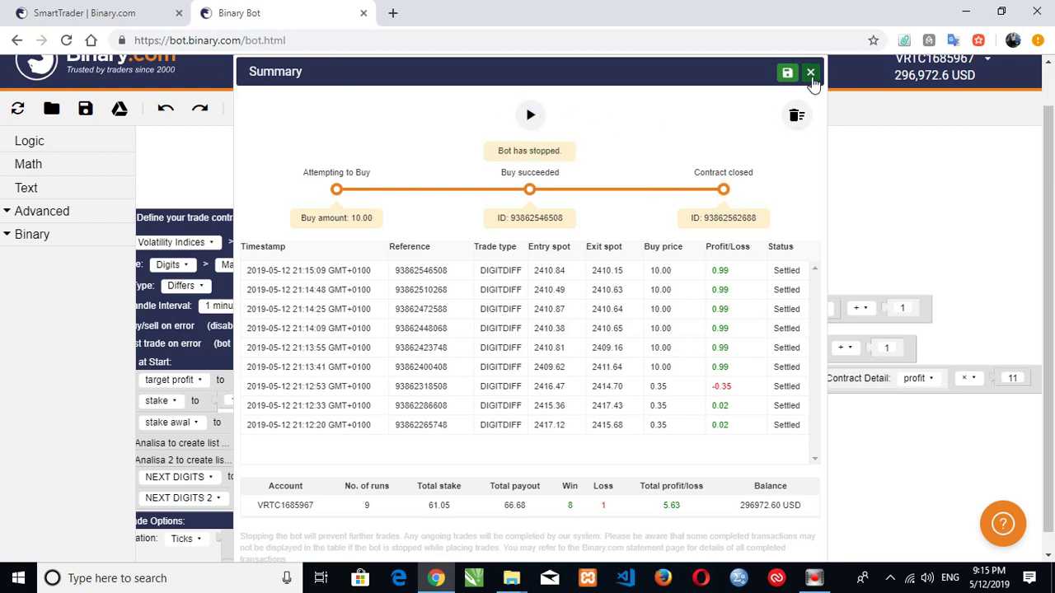